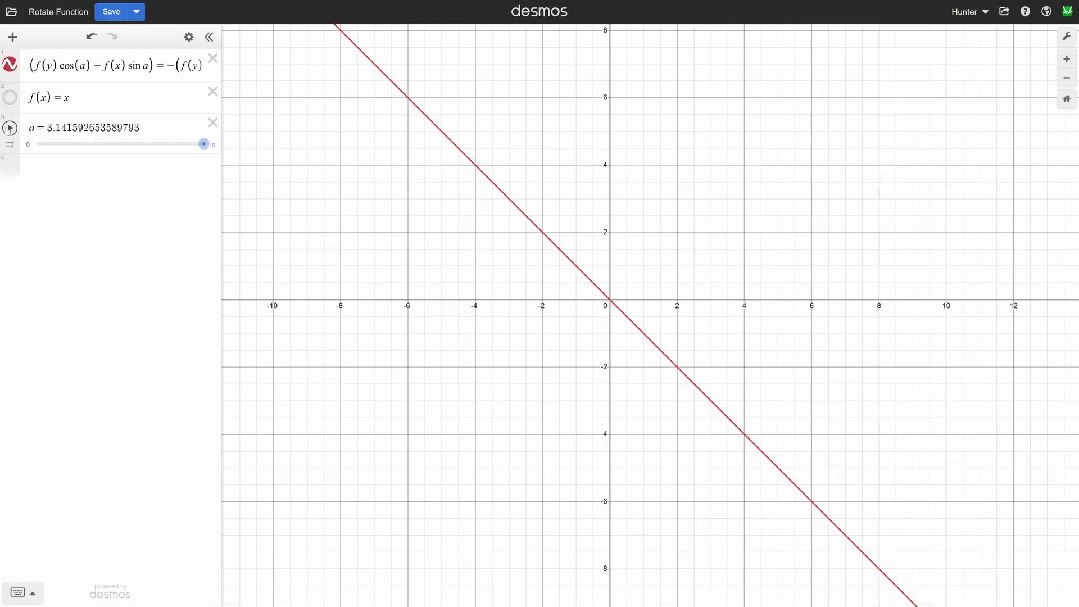
- Animate angle a, then strip a from the copied rotation's cos and sin terms
click(10, 127)
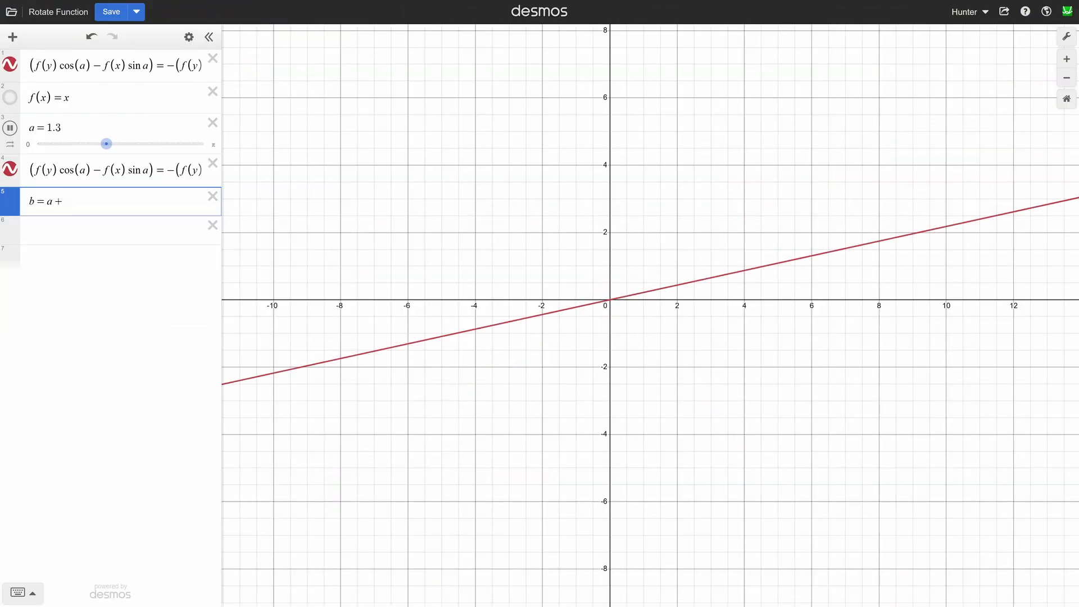
text( 0.5)
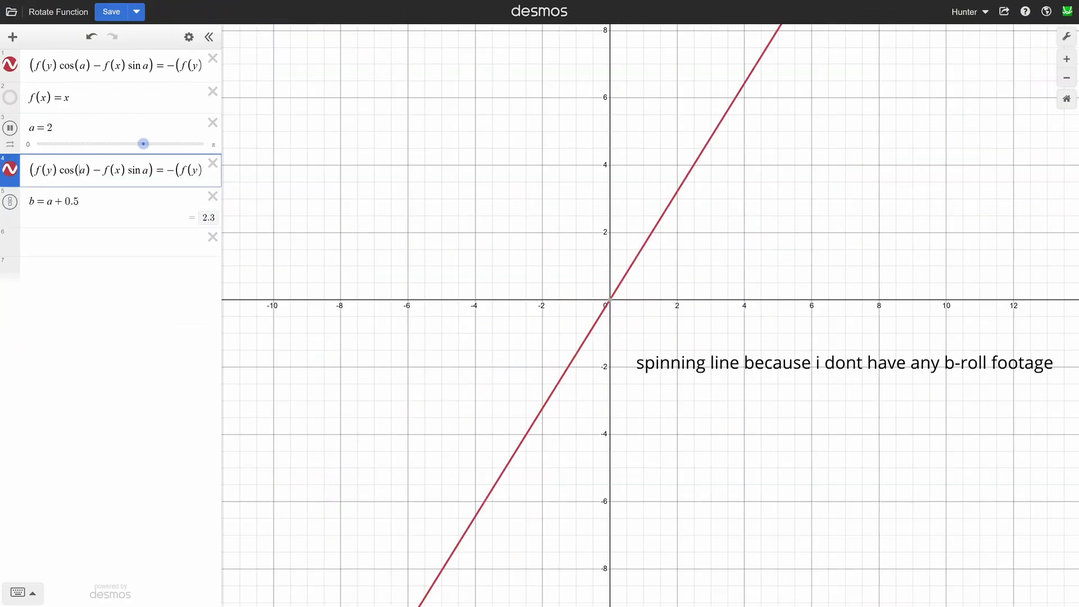
key(Up)
key(BackSpace)
text(b)
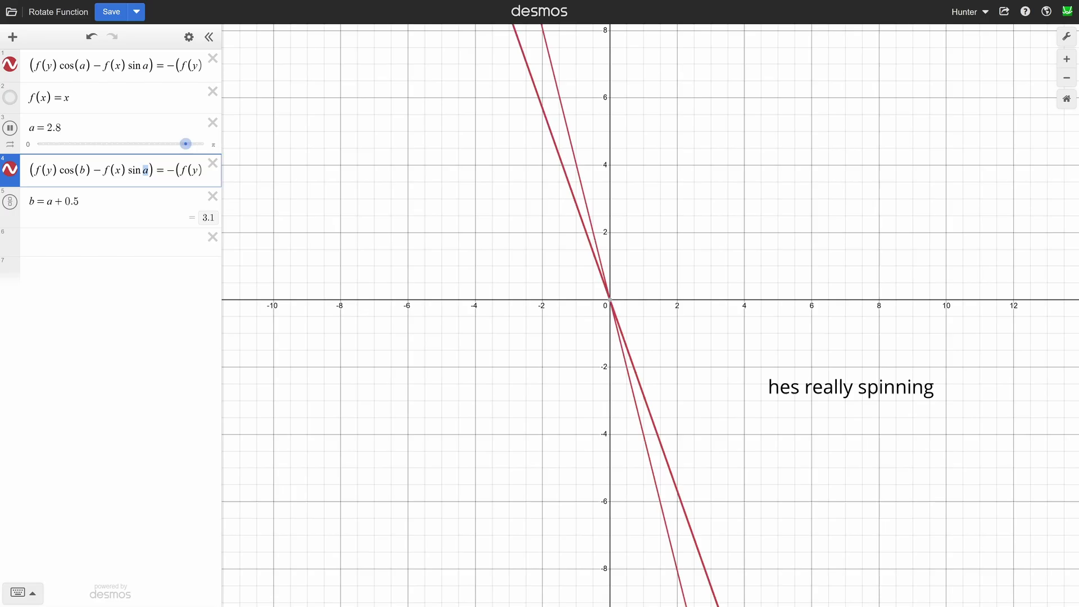
key(BackSpace)
text(b)
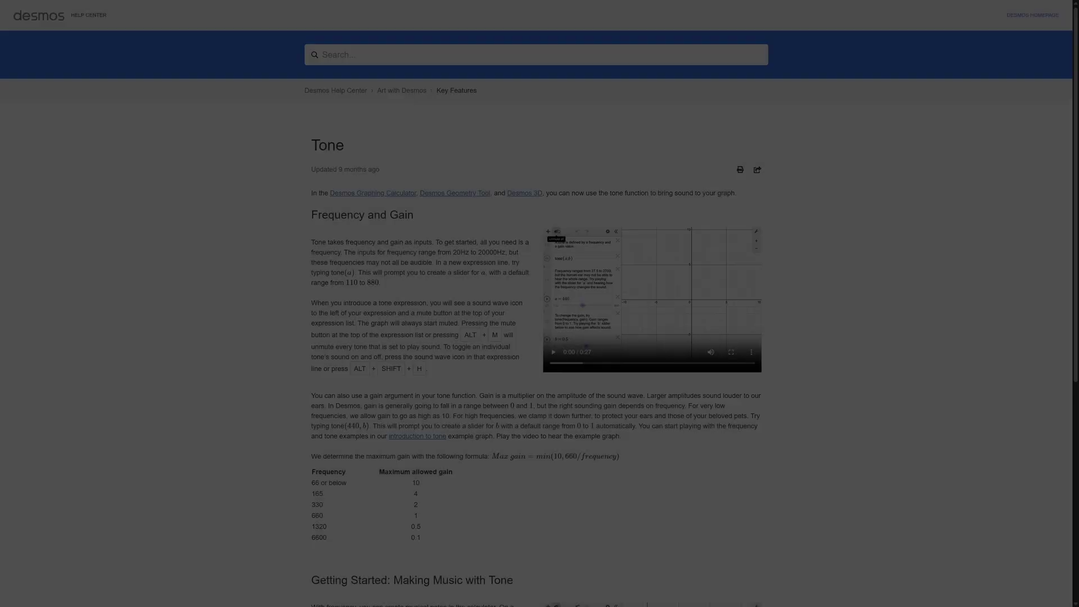
- Zoom in on the Tone help article for easier reading
key(ctrl+plus)
key(ctrl+plus)
key(ctrl+plus)
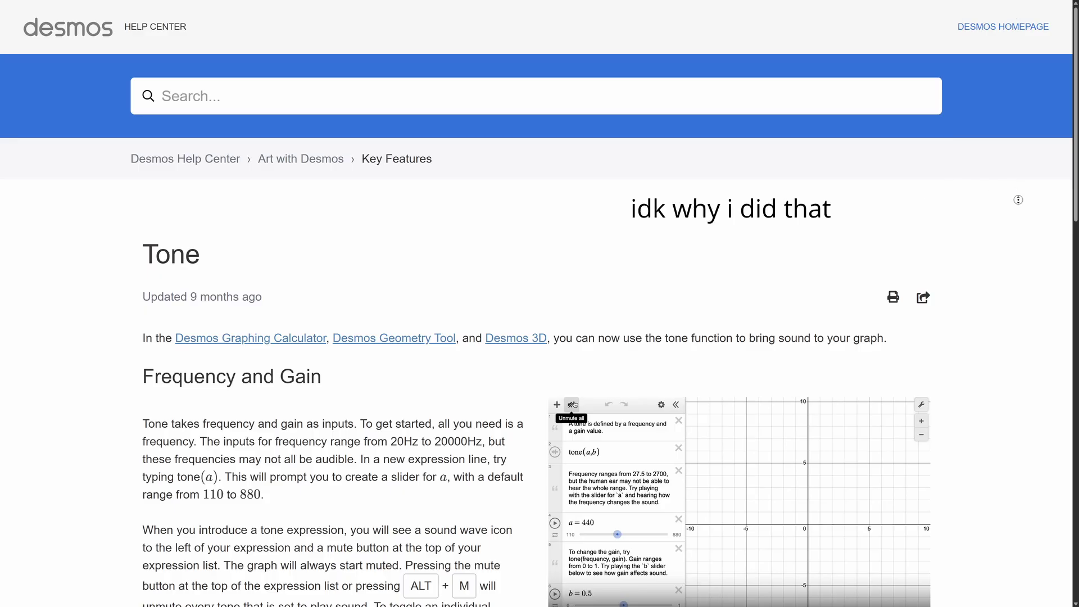
scroll(540, 337, down, 2)
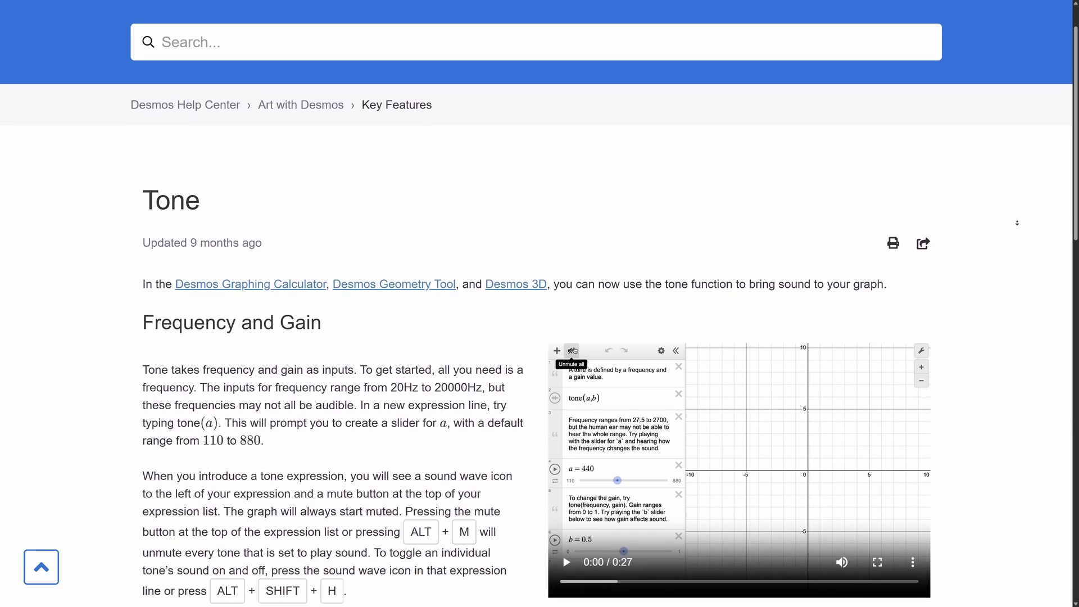
scroll(540, 337, down, 1)
scroll(539, 337, down, 1)
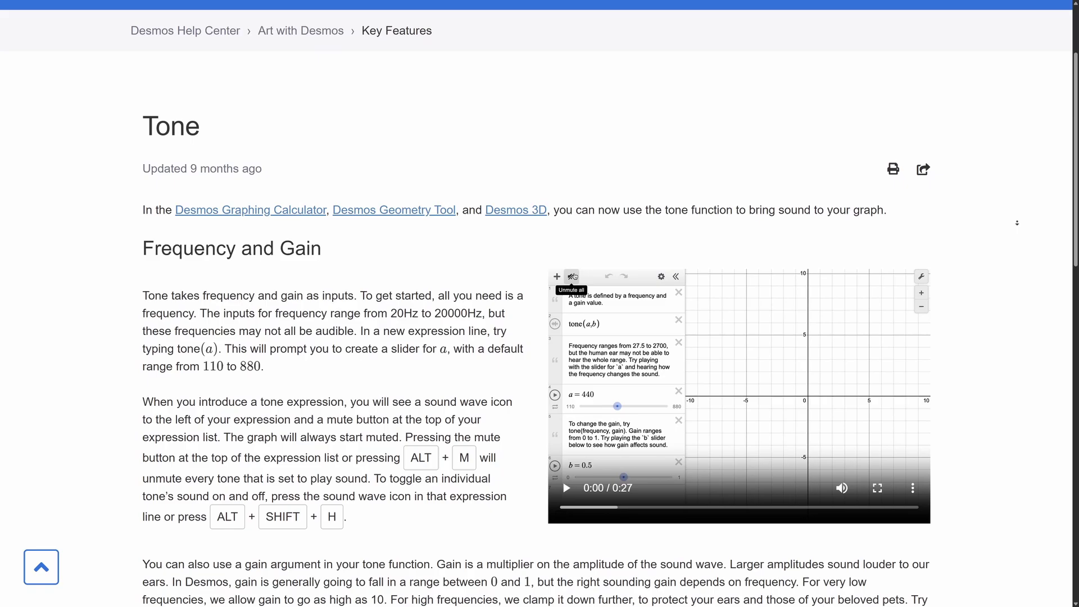
scroll(540, 338, down, 1)
scroll(541, 337, down, 1)
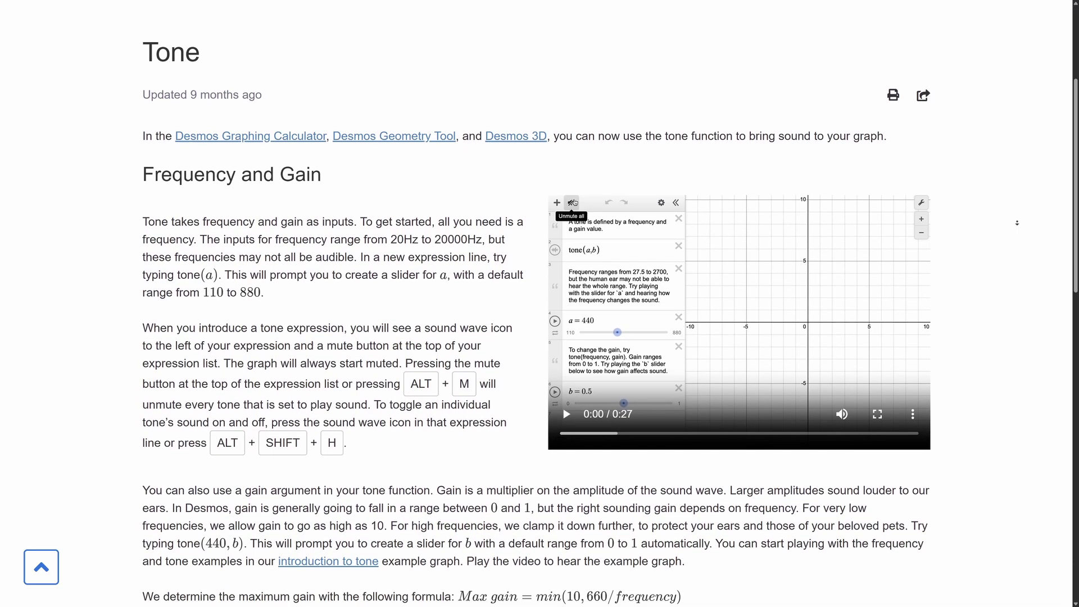
scroll(1017, 223, down, 1)
scroll(1017, 223, down, 1)
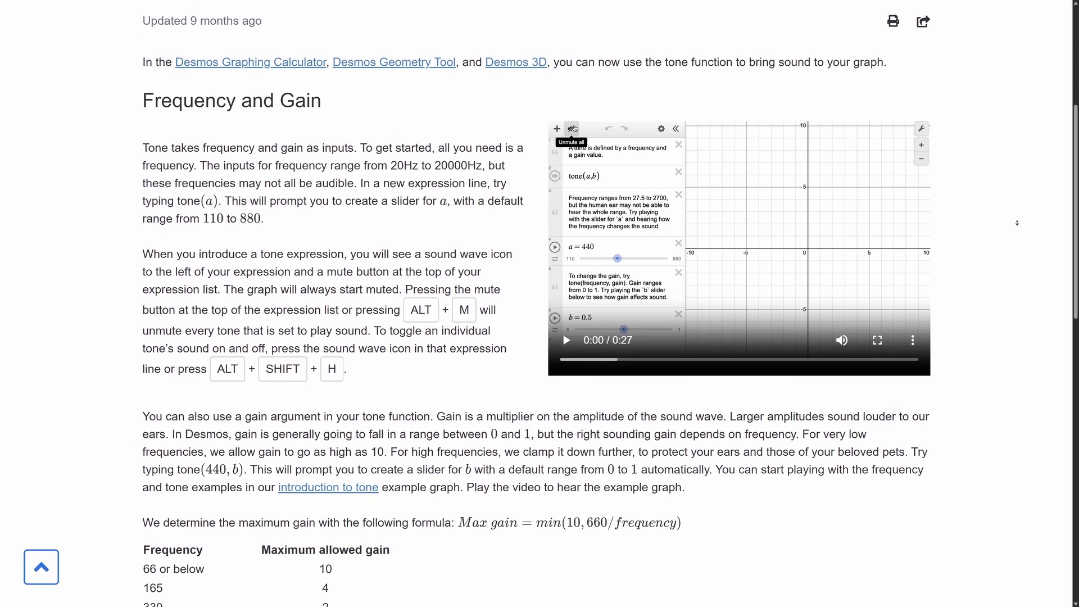
scroll(1017, 222, down, 1)
scroll(1017, 224, down, 1)
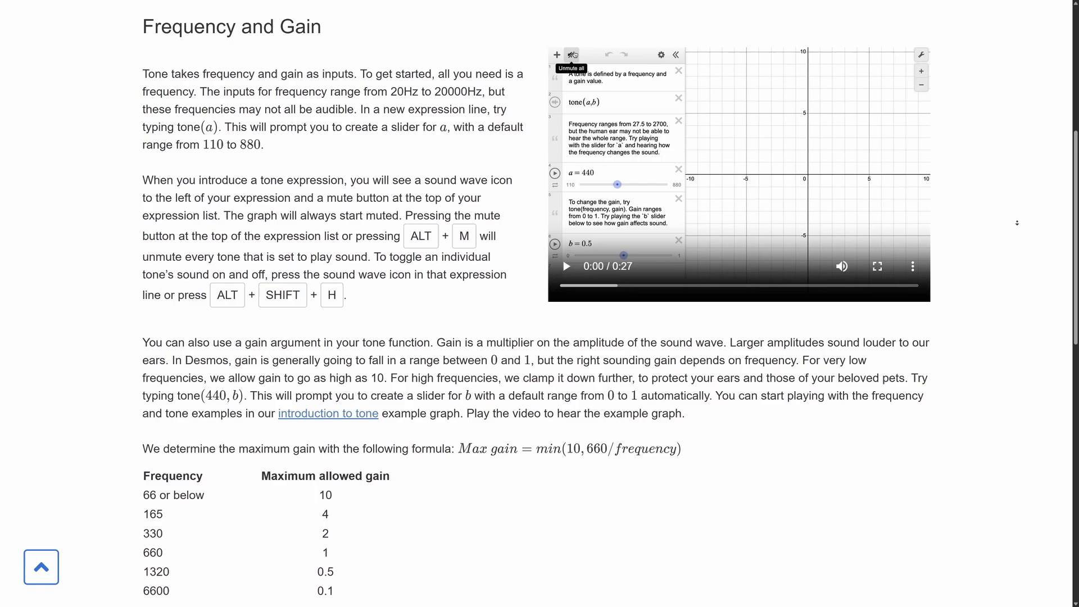
scroll(1017, 223, down, 1)
scroll(1017, 223, down, 1)
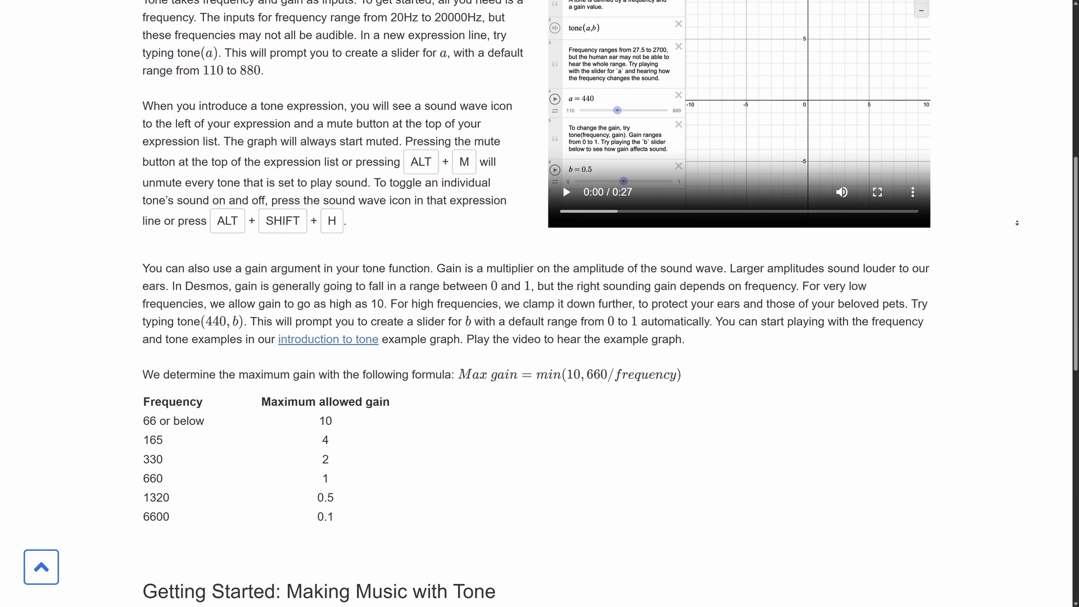
scroll(1017, 222, down, 1)
scroll(1017, 222, down, 1)
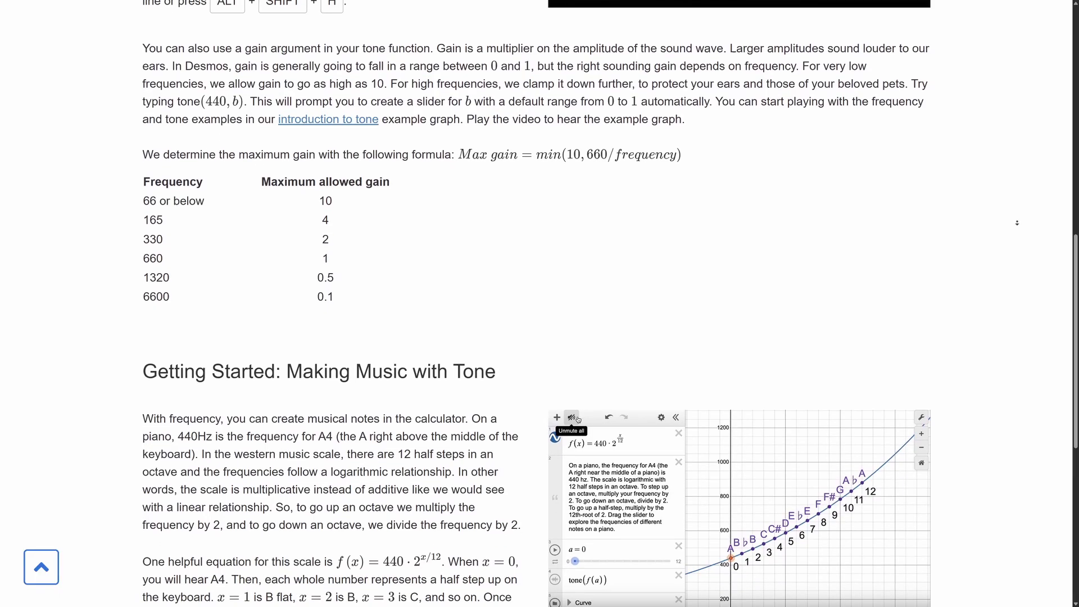
scroll(1018, 224, down, 1)
scroll(1016, 223, down, 1)
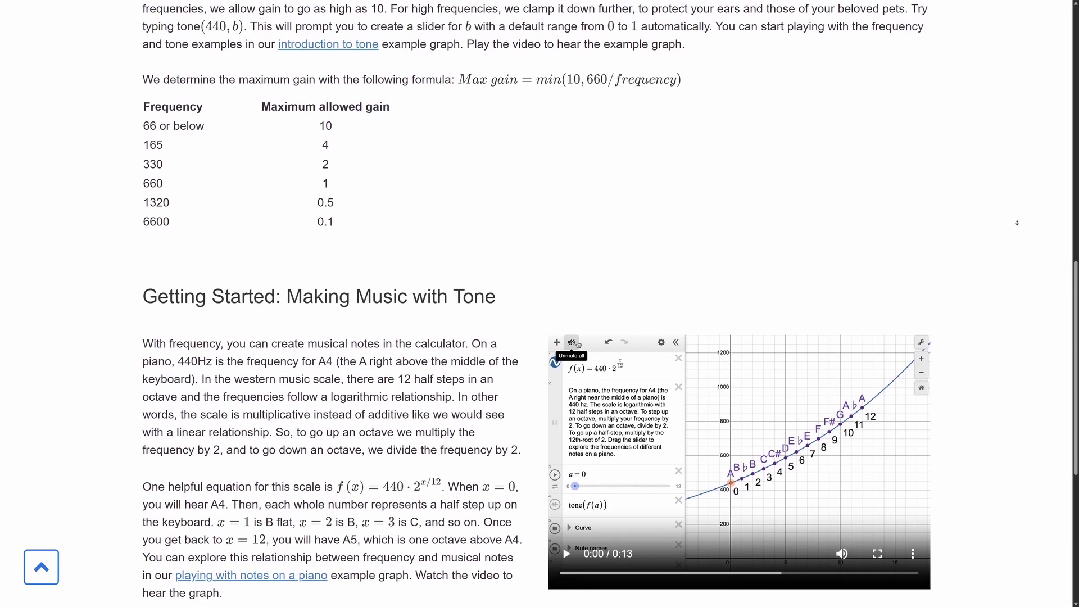
scroll(1017, 223, down, 1)
scroll(1016, 223, down, 1)
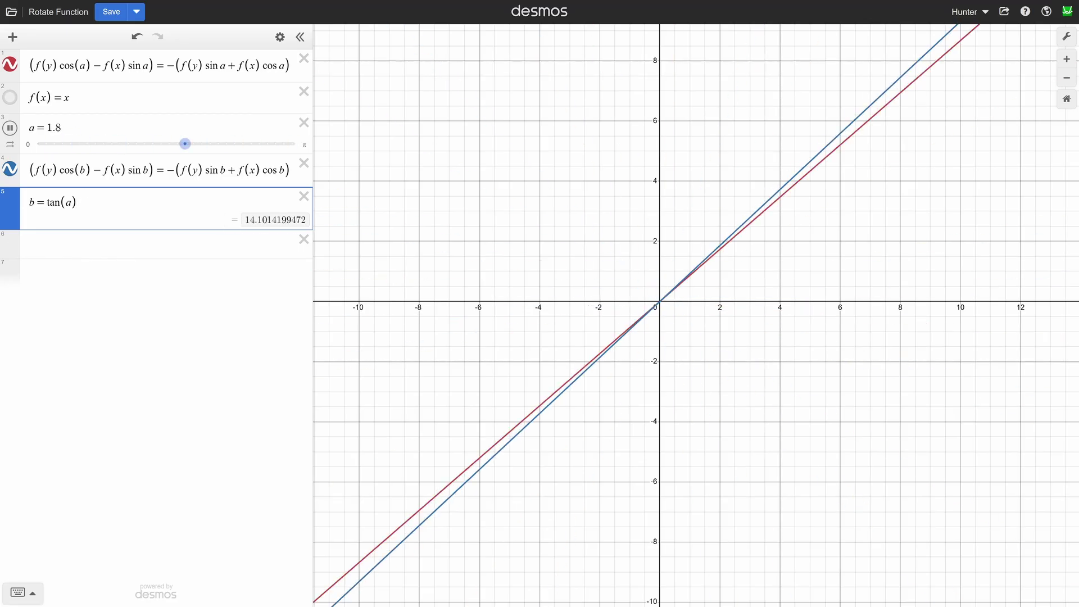
- Start a new expression line below b = tan(a) for another f(x)=x
click(169, 97)
key(Down)
key(Down)
key(Down)
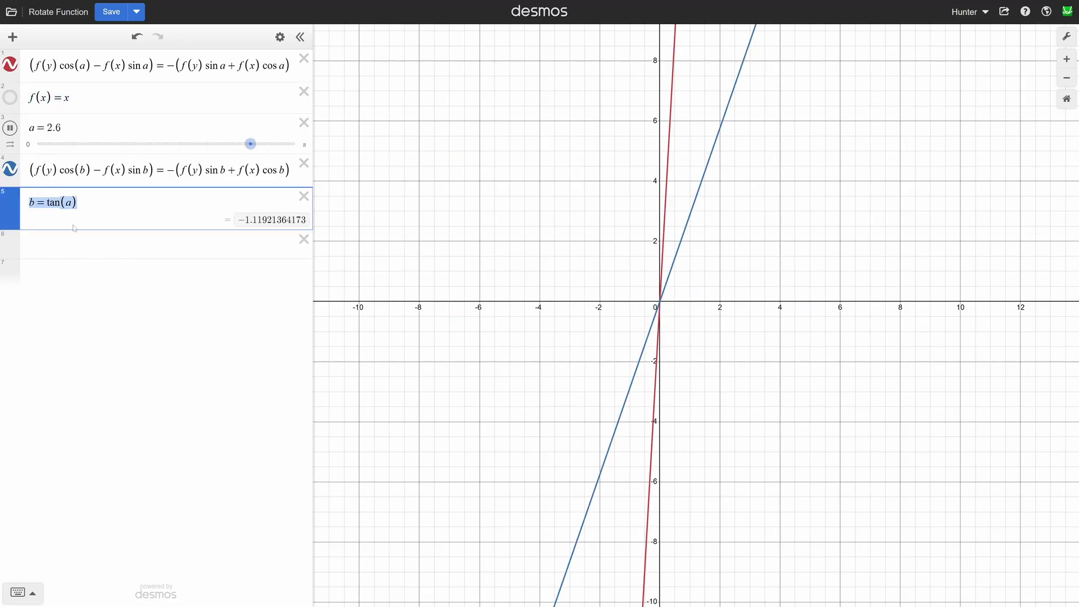
key(Return)
text(f(x)=x)
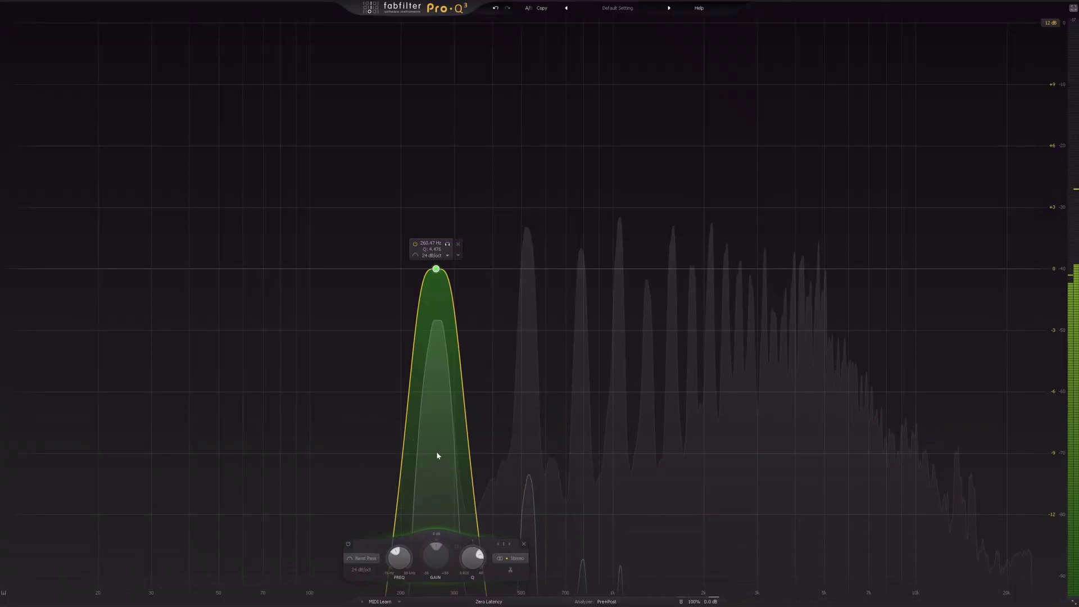
- Sweep the band-pass up near 1 kHz wide, then back down narrower
drag(436, 450, 635, 143)
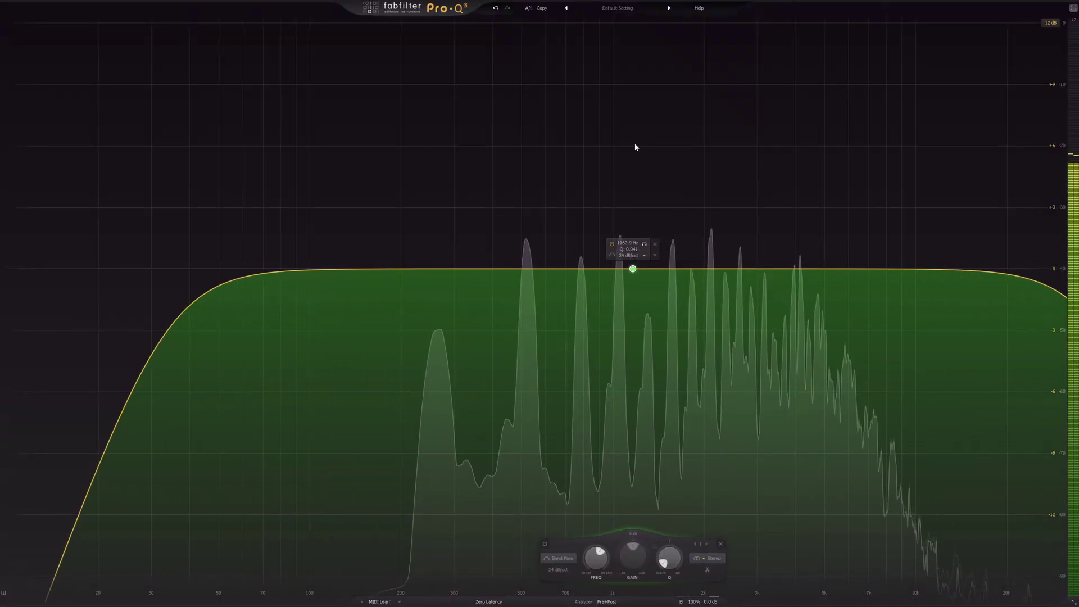
mouse_move(635, 147)
mouse_down()
mouse_move(522, 353)
mouse_move(469, 275)
mouse_up()
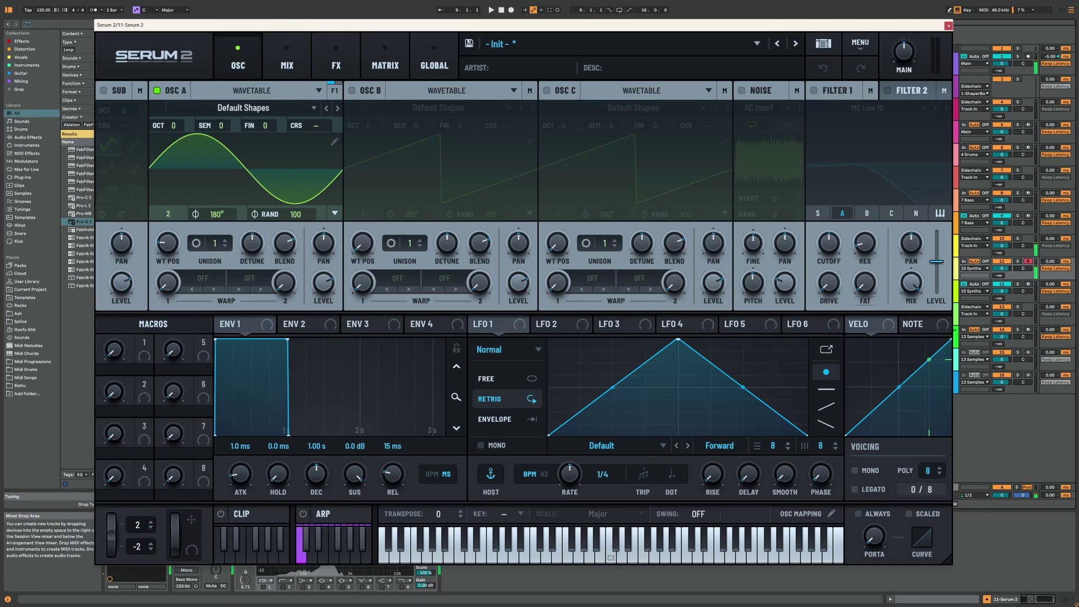
- Open the OSC A wavetable editor and raise harmonic bins 2, 3 and 6
click(334, 143)
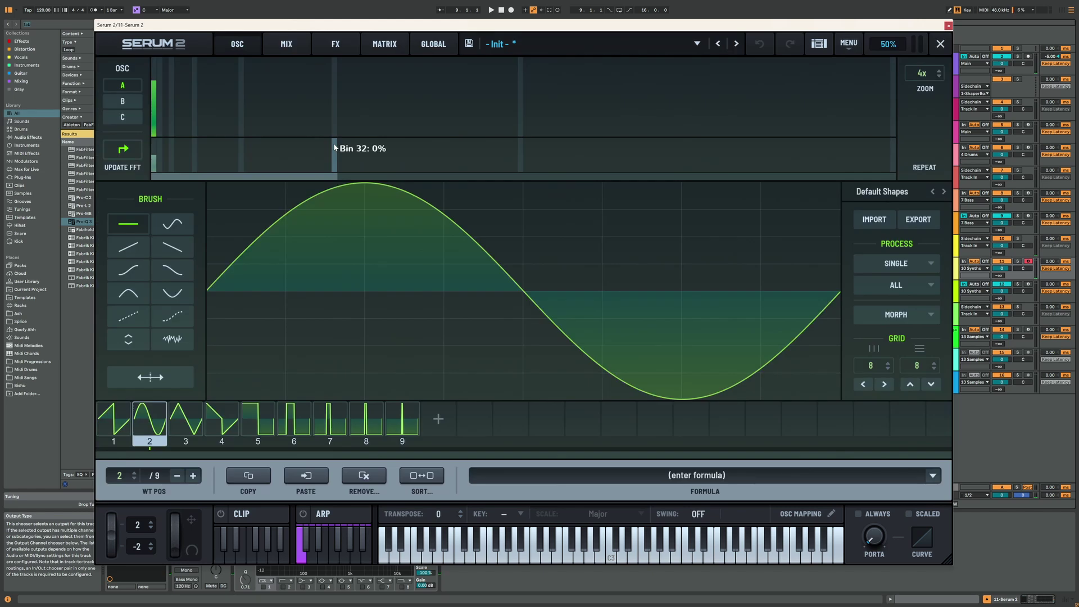
click(162, 103)
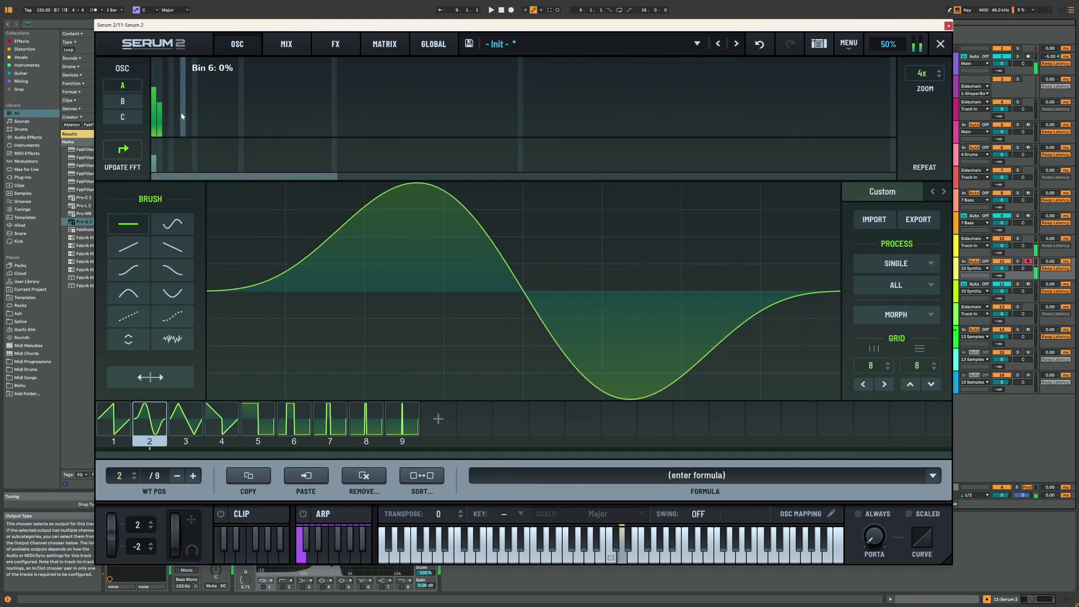
click(168, 117)
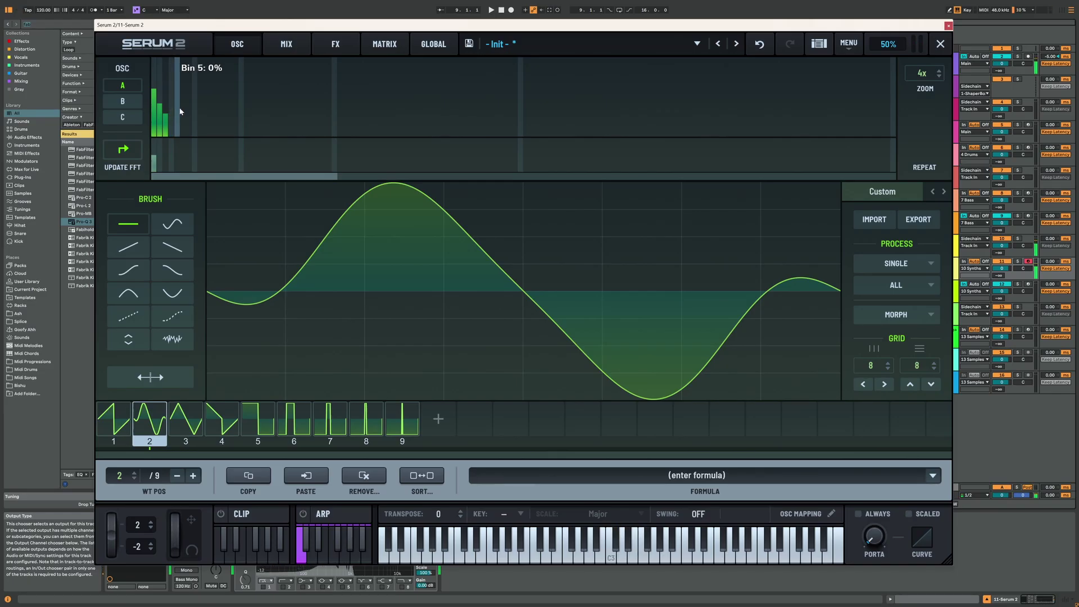
click(184, 107)
- Add harmonics 12, 18 and 28, paint a descending ramp, and adjust the lowest levels
click(219, 90)
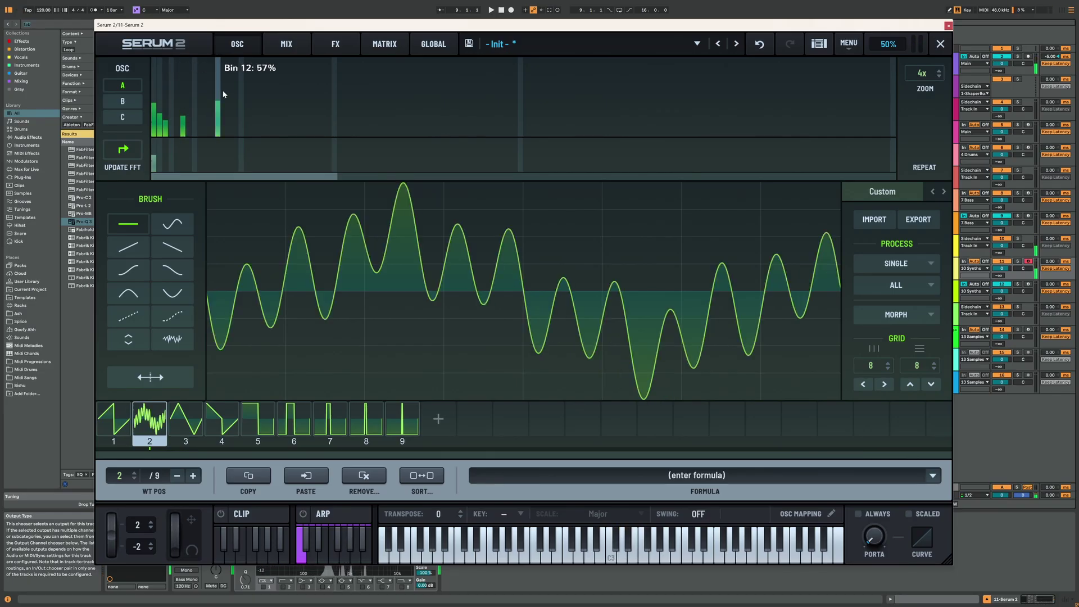
click(255, 90)
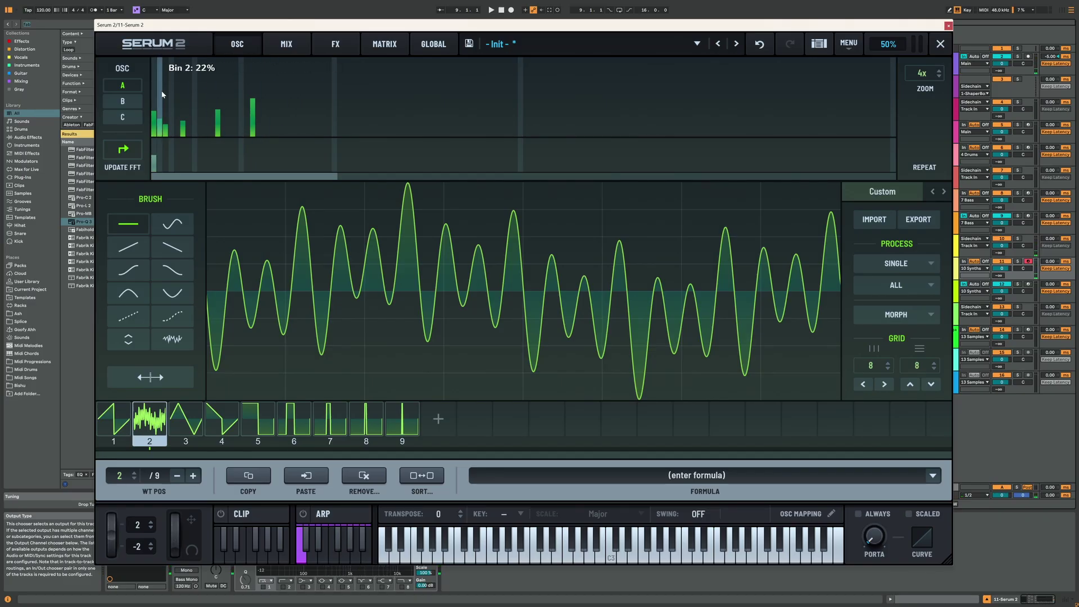
drag(202, 102, 297, 134)
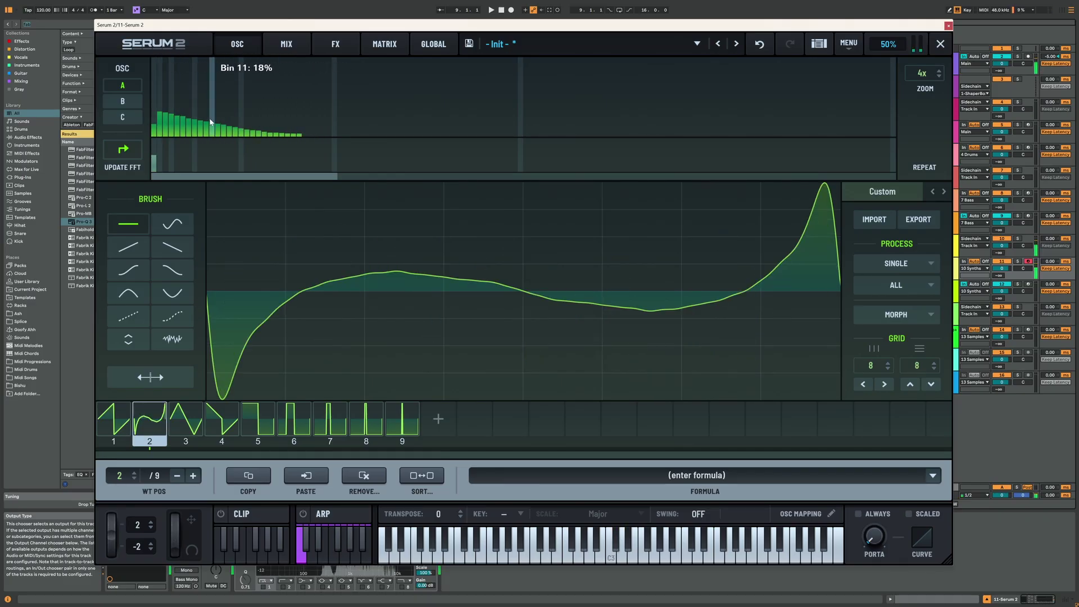
drag(154, 70, 164, 69)
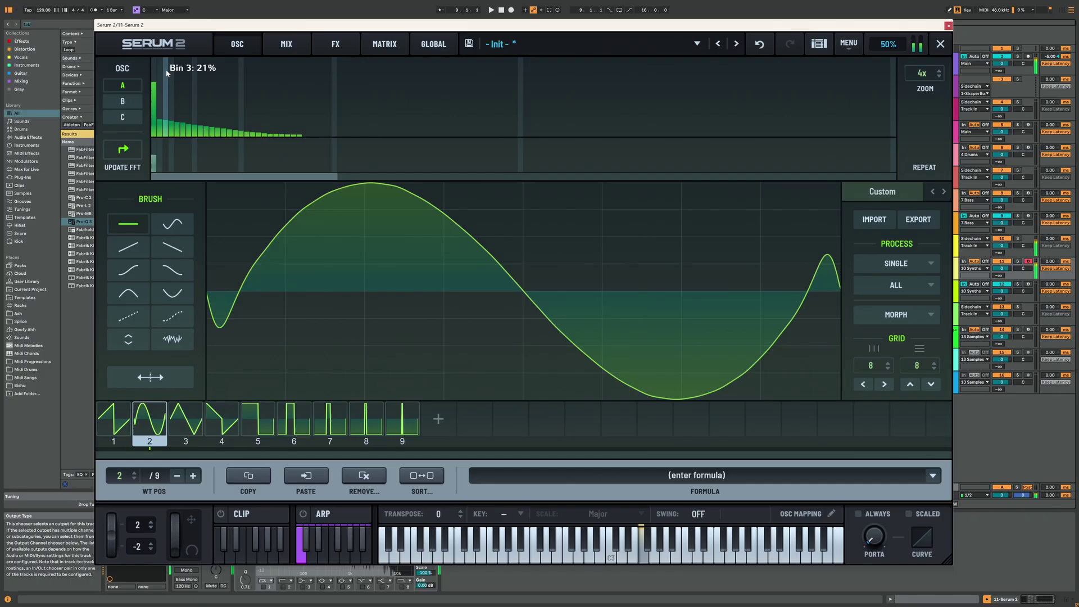
click(316, 115)
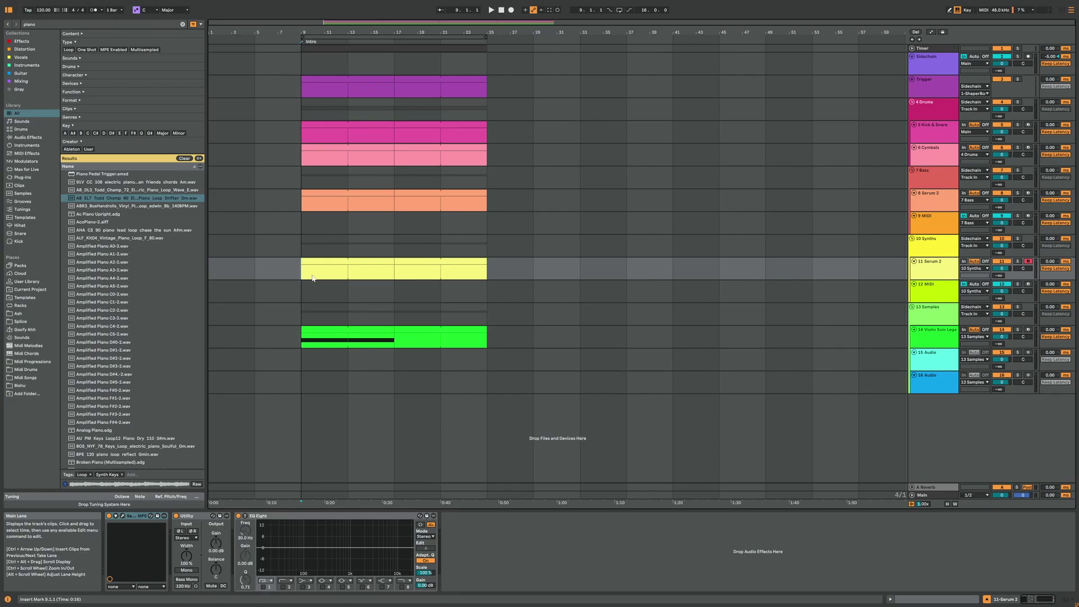
- Select the piano loop sample and open the Serum 2 plugin window
click(159, 199)
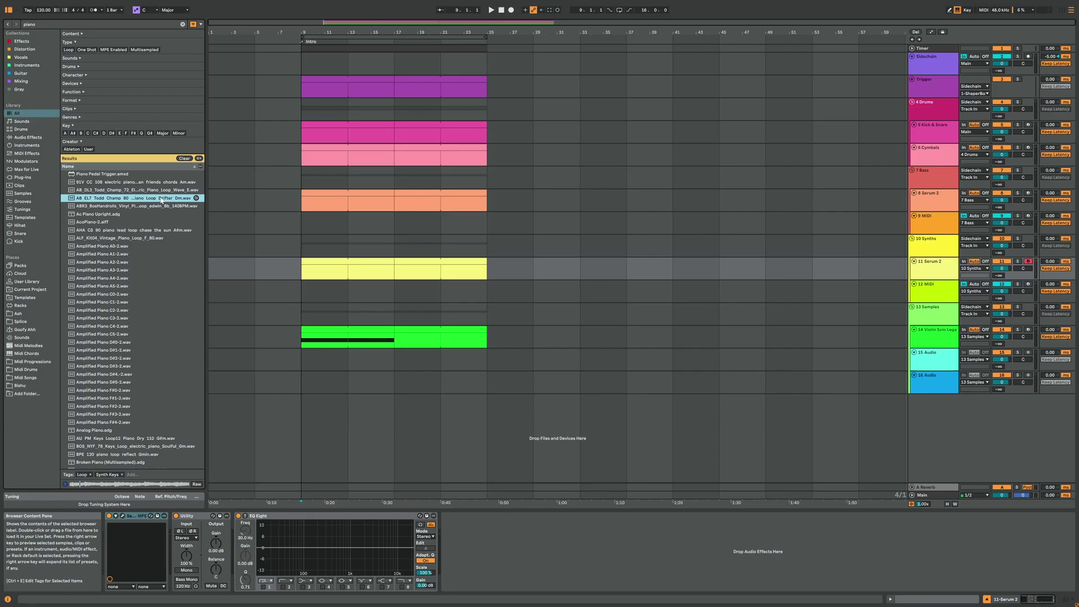
click(120, 516)
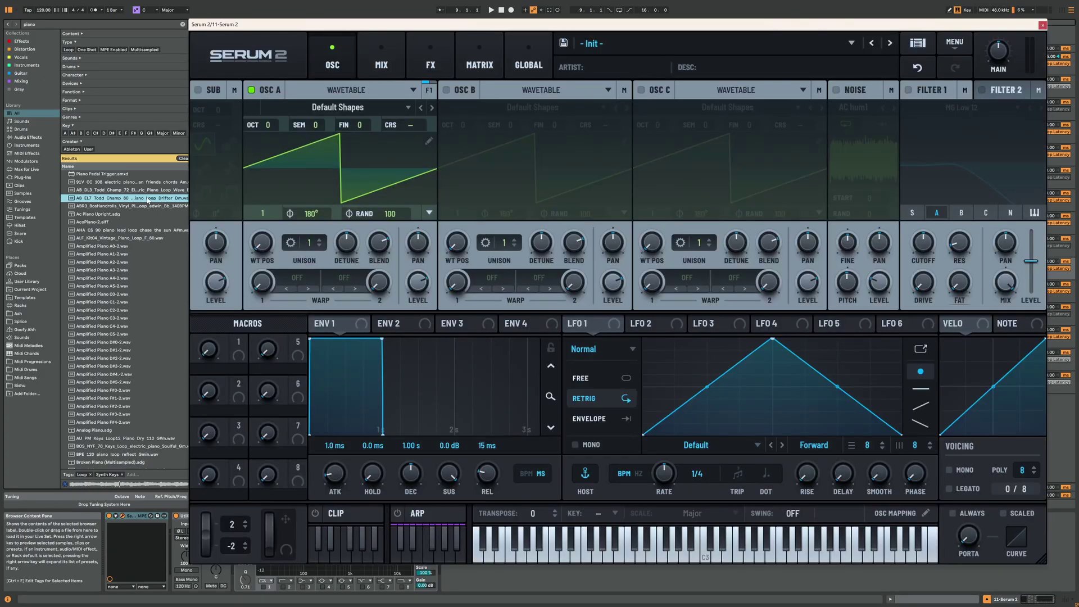
- Load the piano loop into OSC A in MANUAL mode, with position scanned back near 3%
click(353, 292)
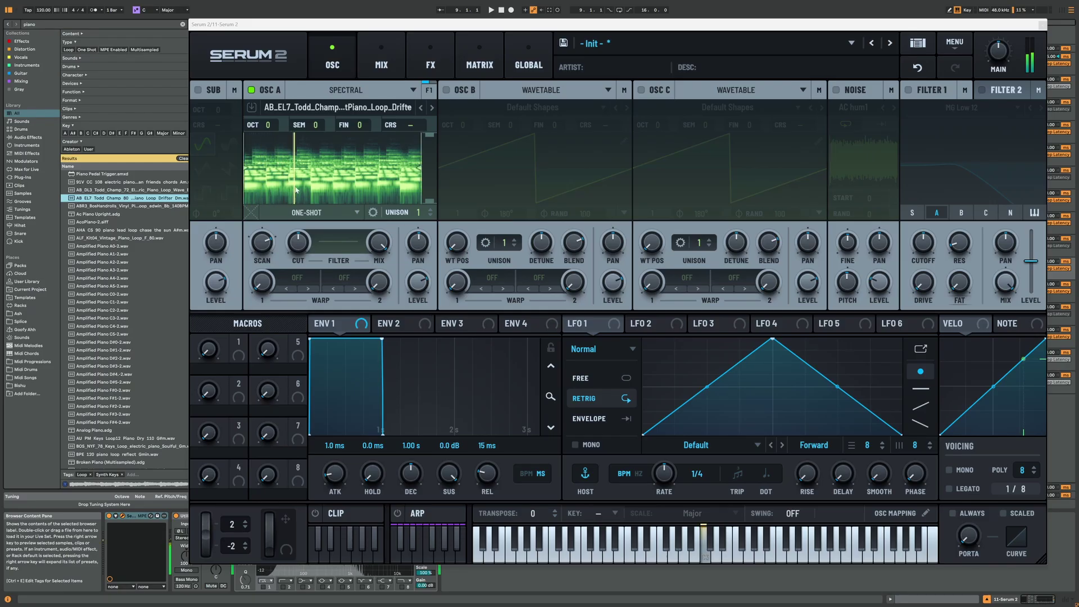
click(306, 212)
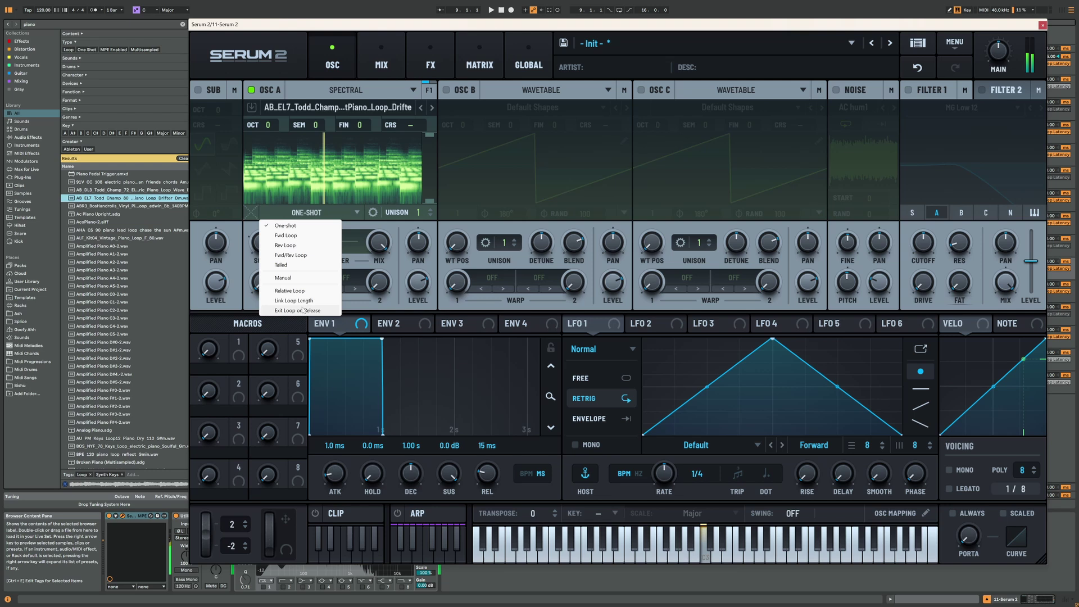
click(287, 279)
drag(262, 243, 272, 103)
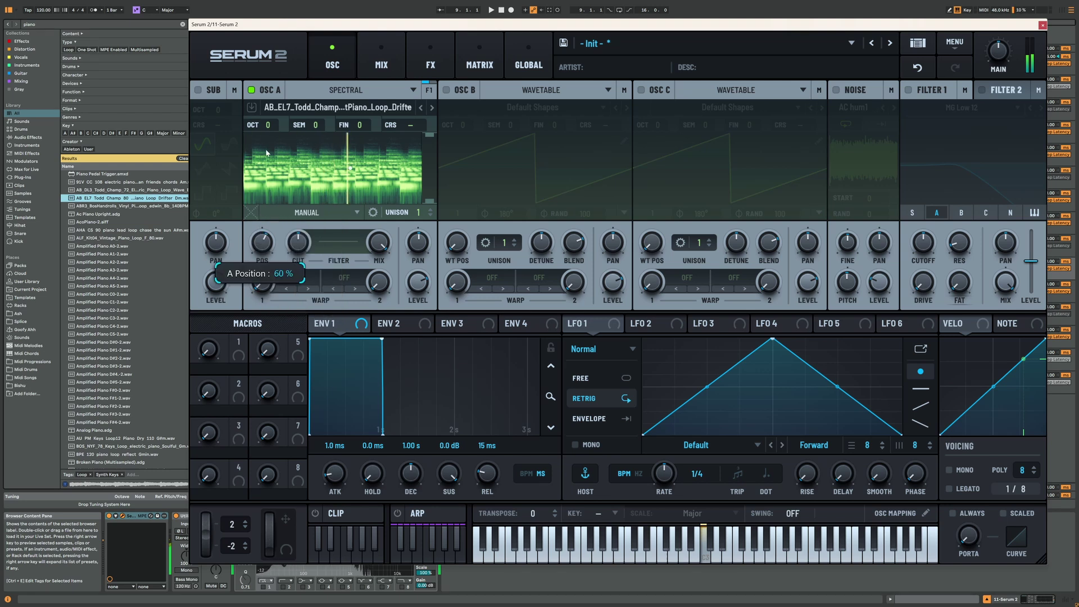
drag(268, 190, 267, 251)
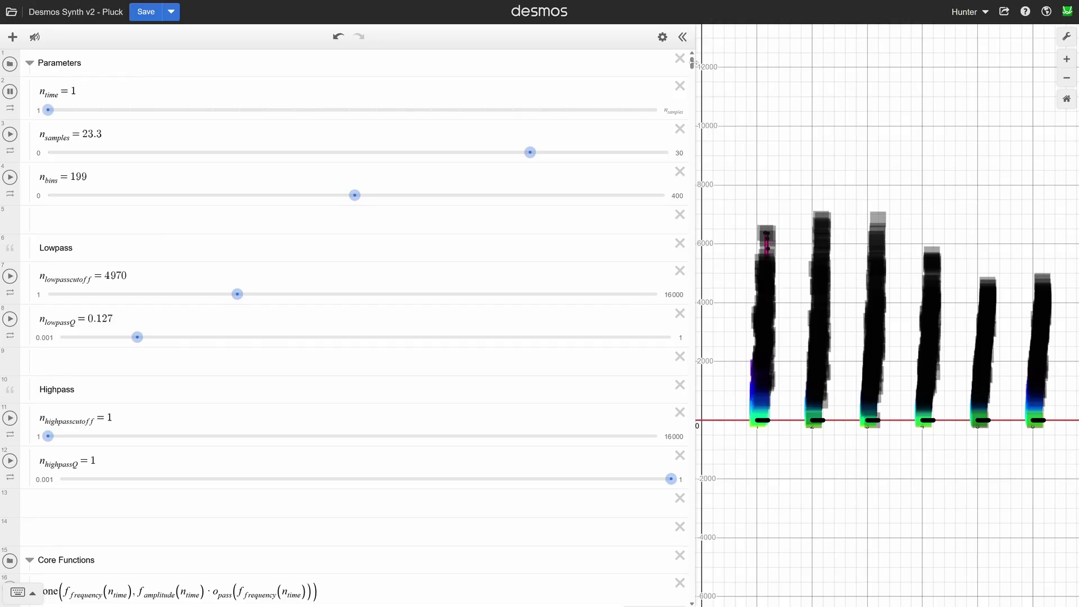
scroll(337, 337, down, 10)
scroll(337, 338, down, 10)
scroll(337, 337, down, 10)
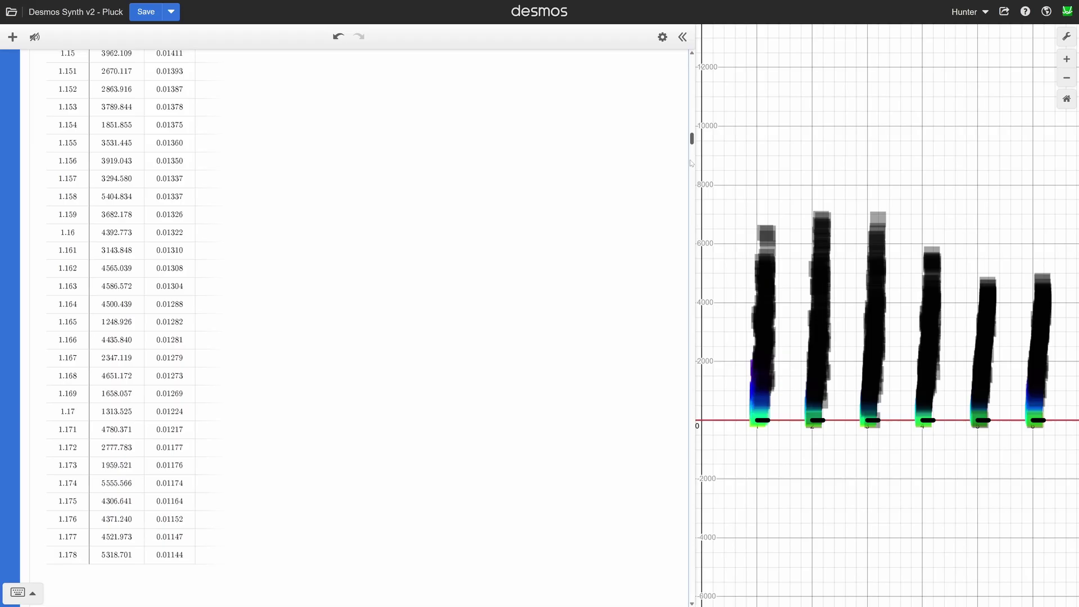
scroll(337, 337, down, 10)
drag(691, 157, 692, 280)
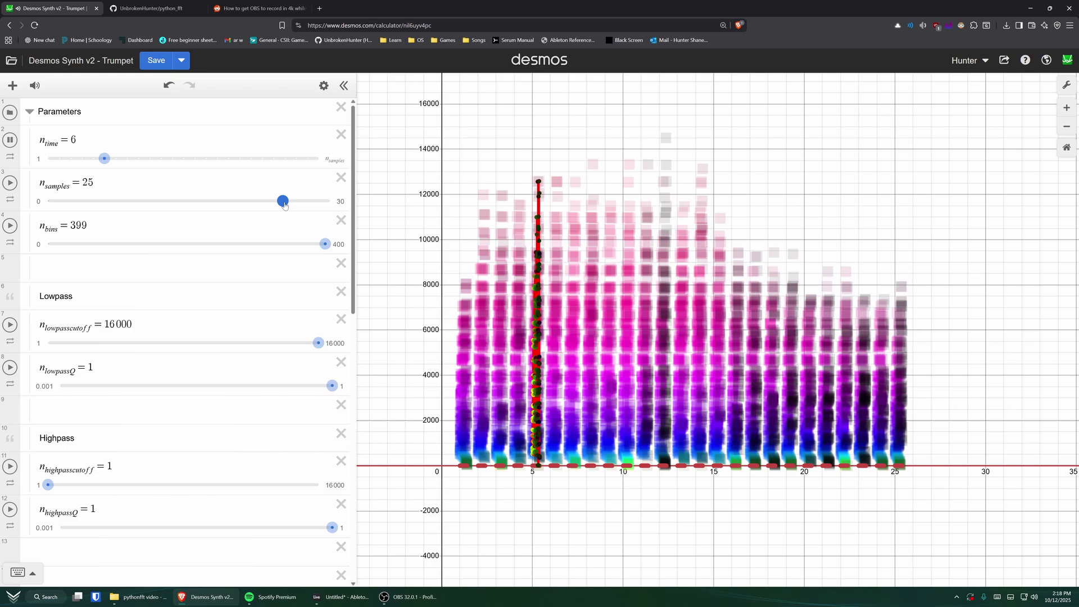
- Drag n_samples down from 25 in stages, fine-tuning it to about 2.3
drag(283, 202, 239, 202)
drag(150, 200, 61, 201)
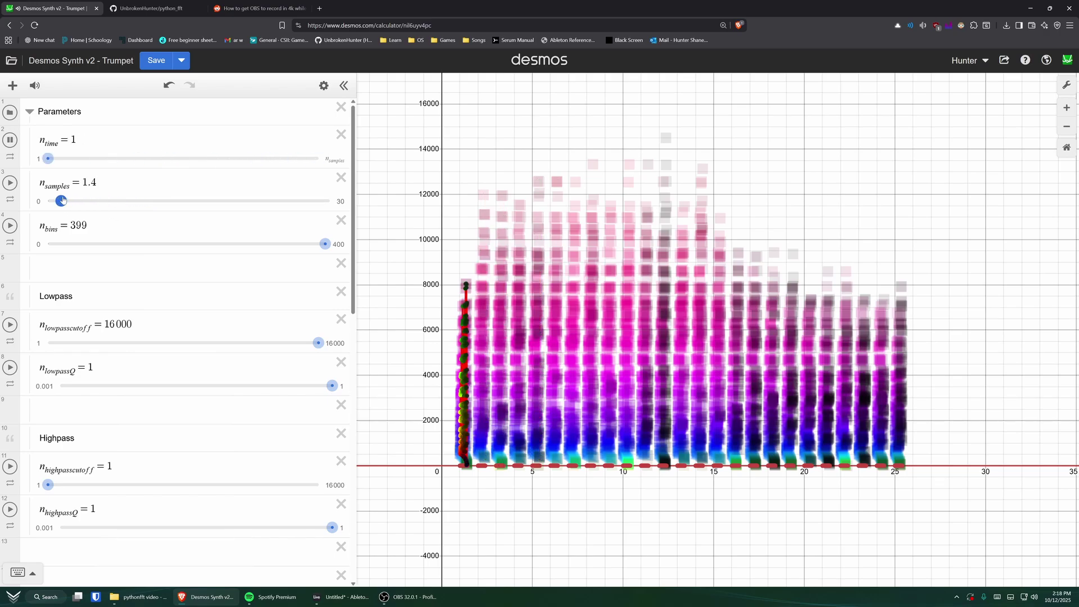
drag(61, 201, 57, 201)
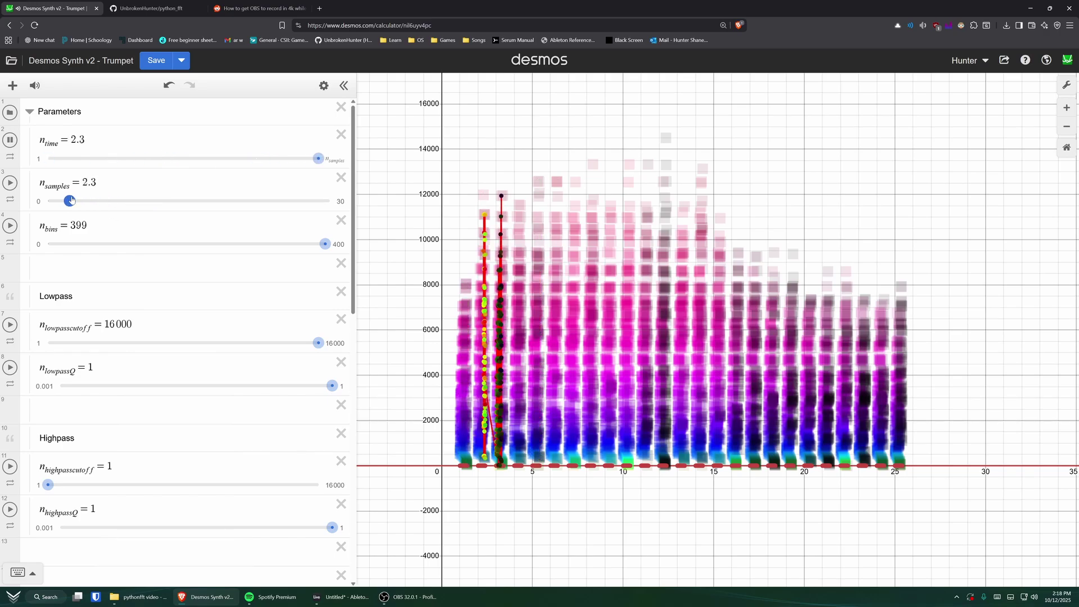